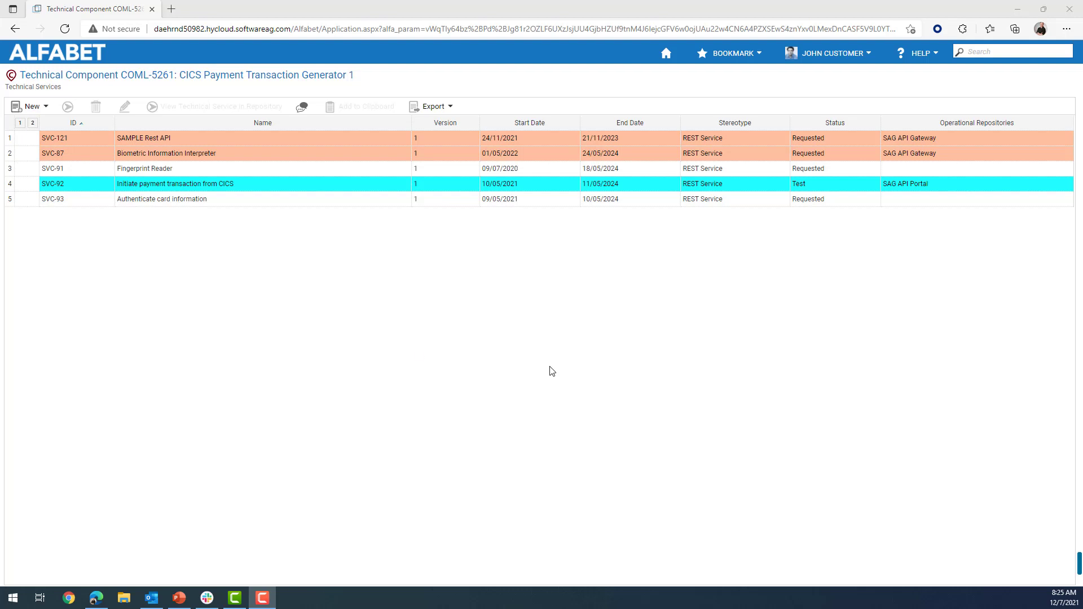
Start a new technical service using the REST Service stereotype.
ctrl+click(50, 138)
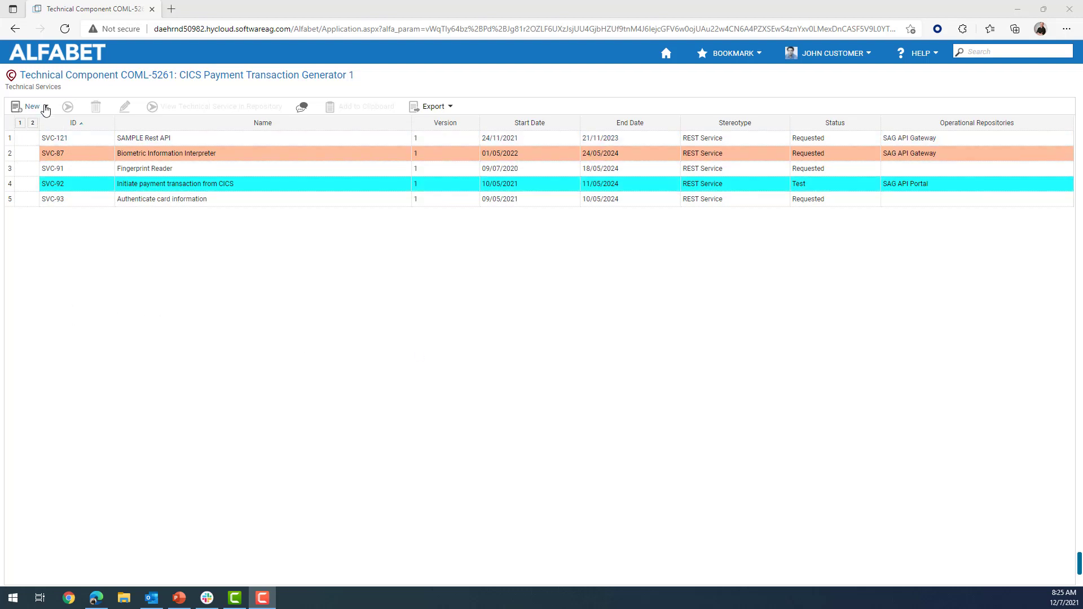
click(46, 107)
click(57, 126)
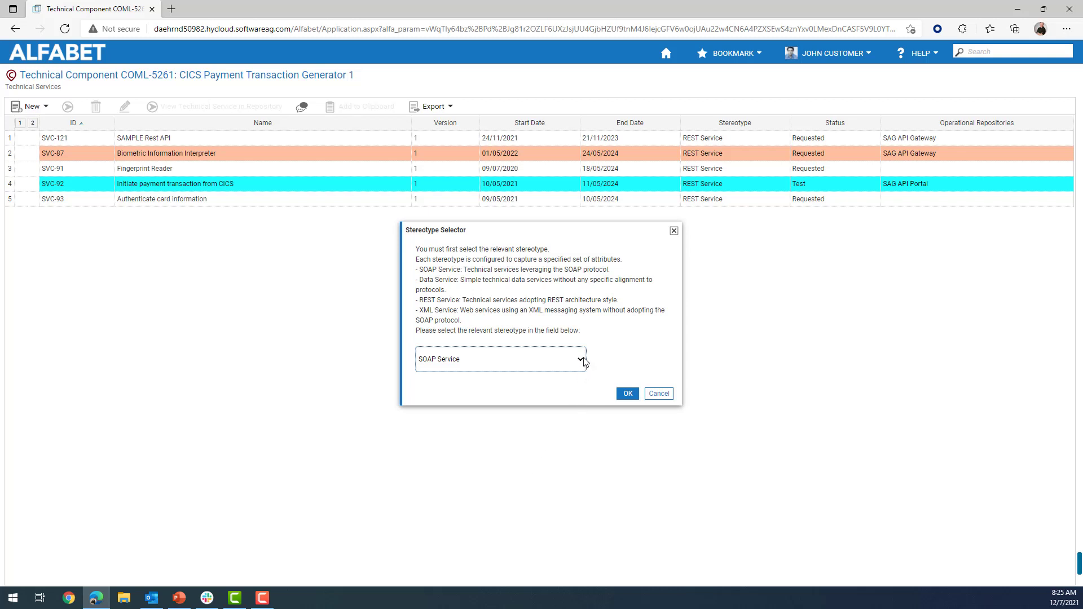
click(585, 361)
click(513, 398)
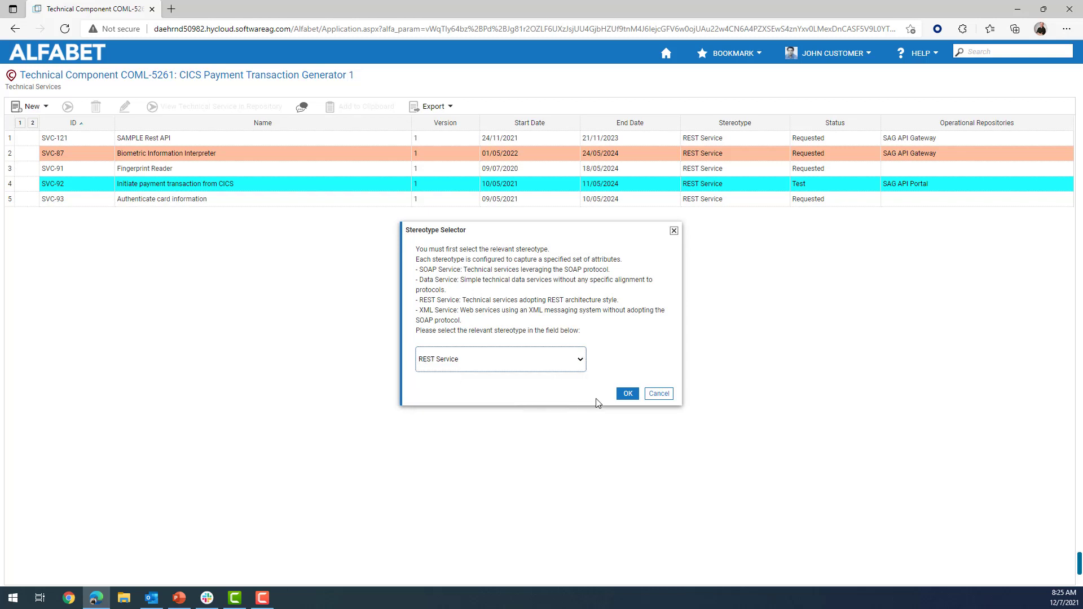
click(628, 395)
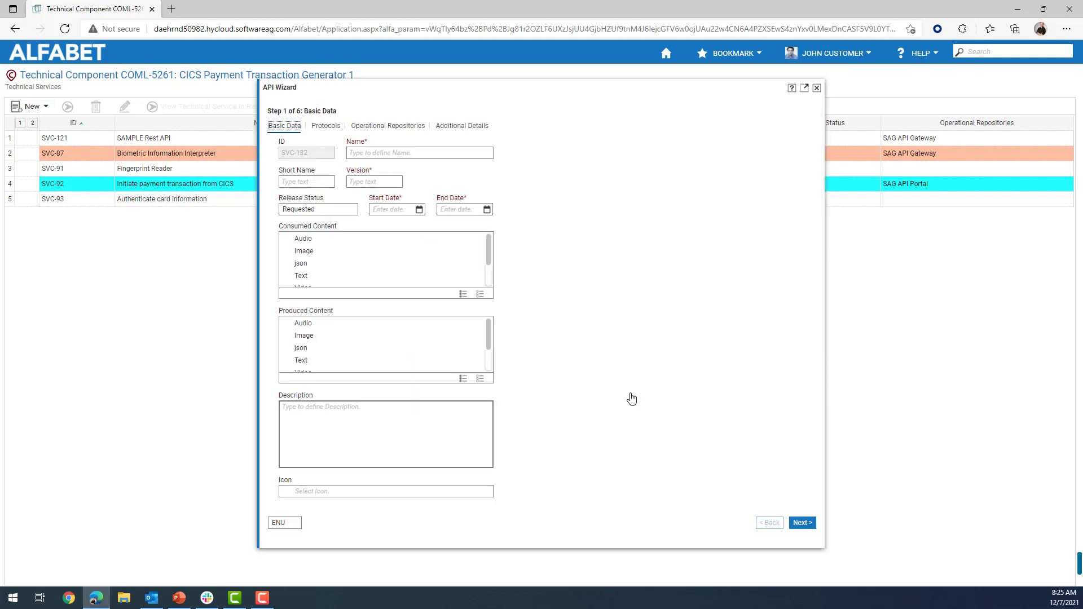
Enter name EXAMPLE REST API, version 1, start date 07/12/2021 and end date 23/12/2021.
click(470, 153)
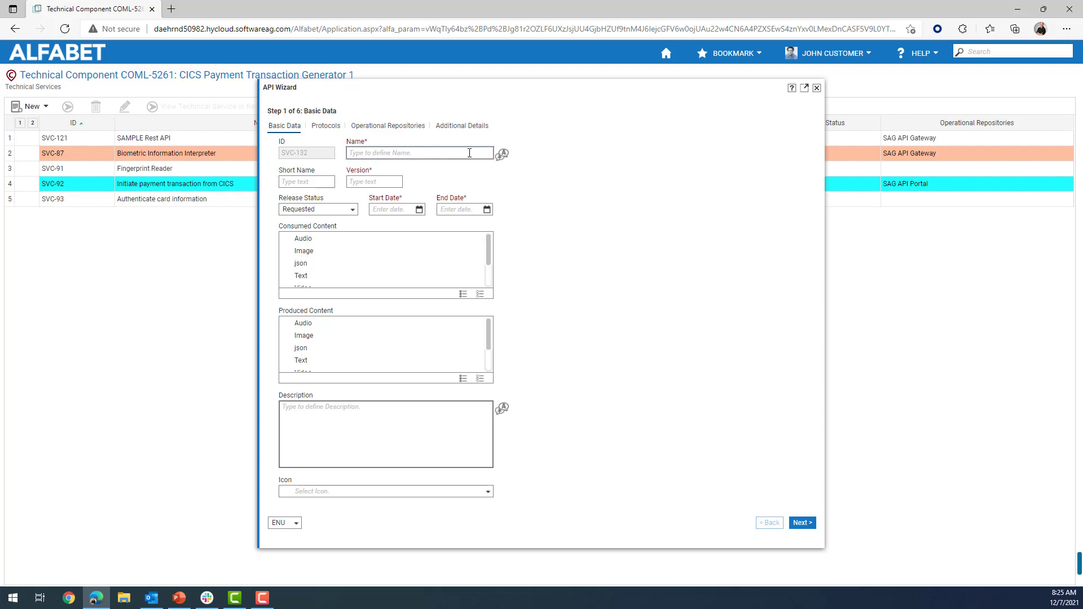
text(S)
key(BackSpace)
text(EXAMPLE REST API)
click(382, 184)
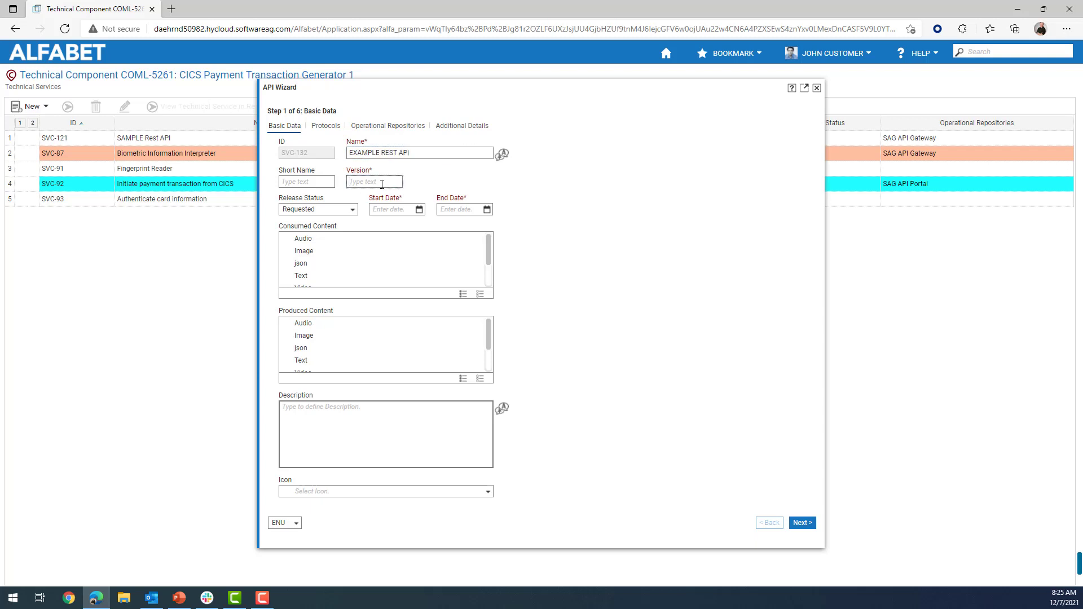
text(1)
click(419, 209)
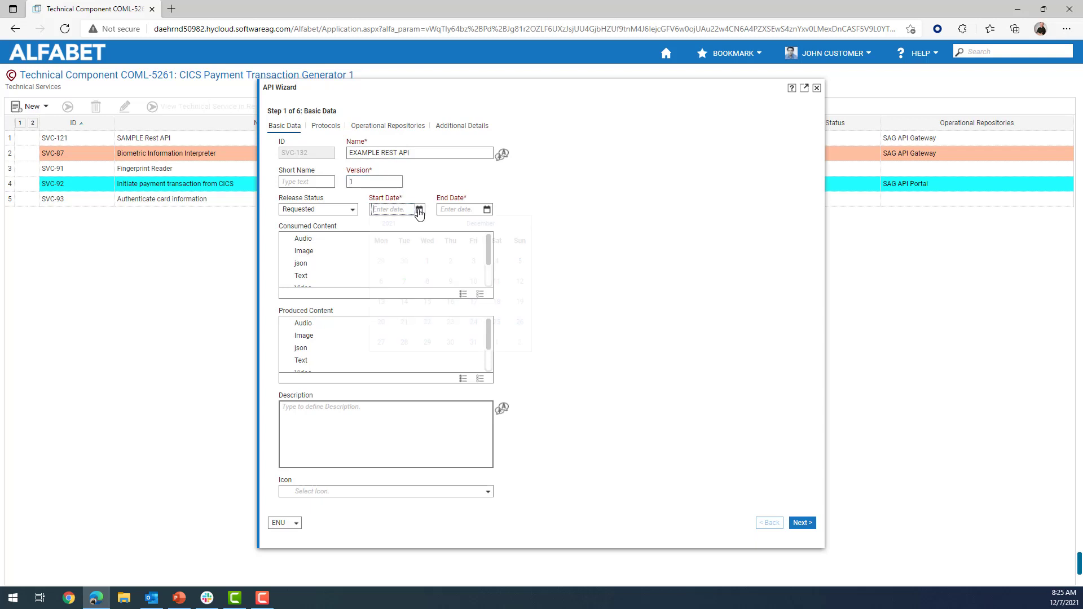
click(404, 289)
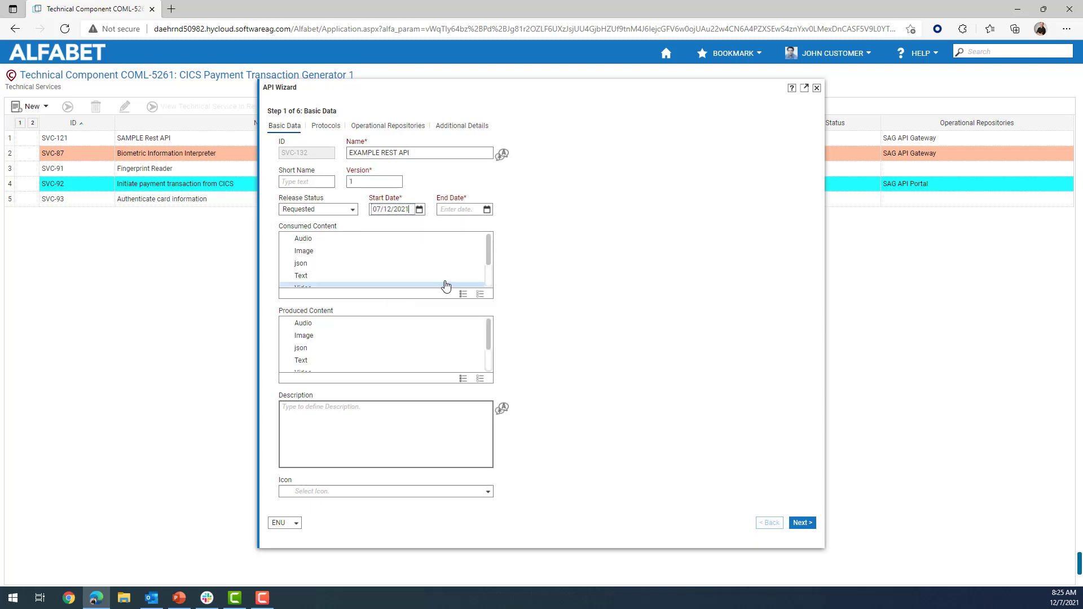
click(488, 210)
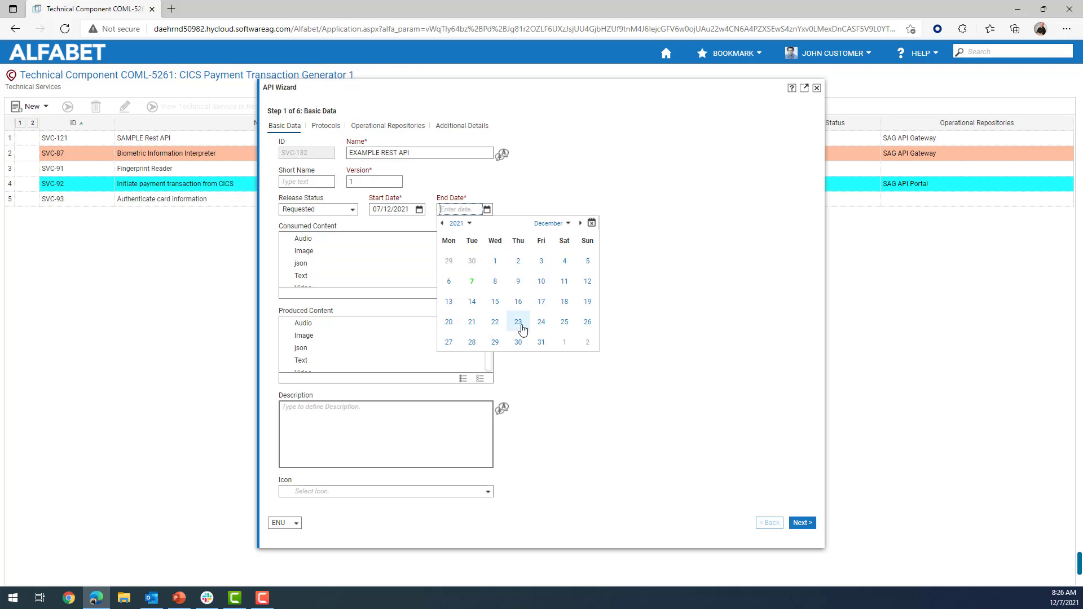
click(518, 322)
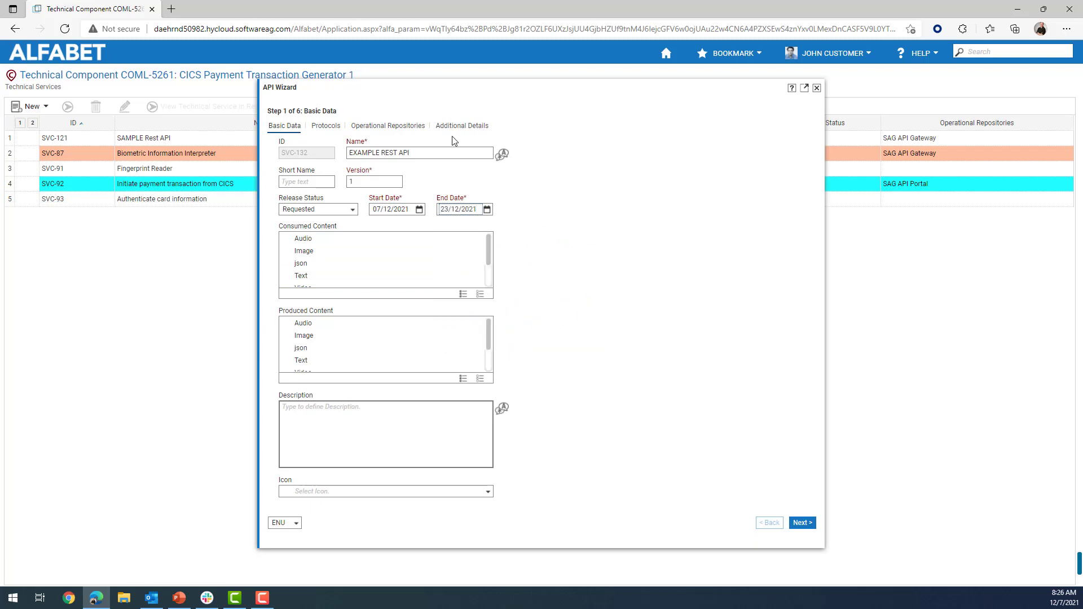
click(410, 127)
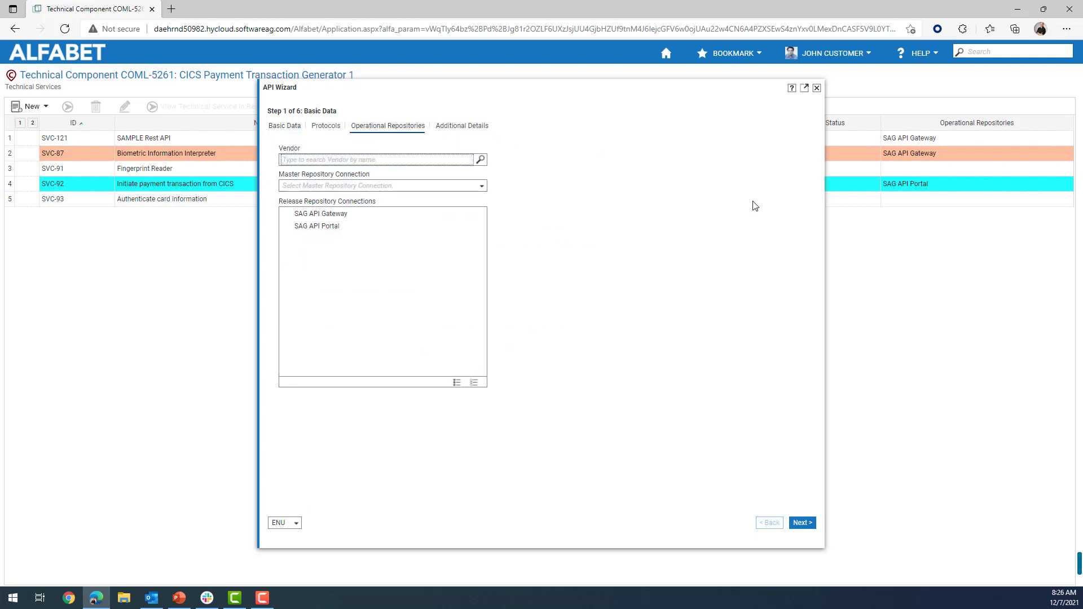
Choose SAG API Gateway as release and master repository connection, then advance to Map Business Data.
click(363, 215)
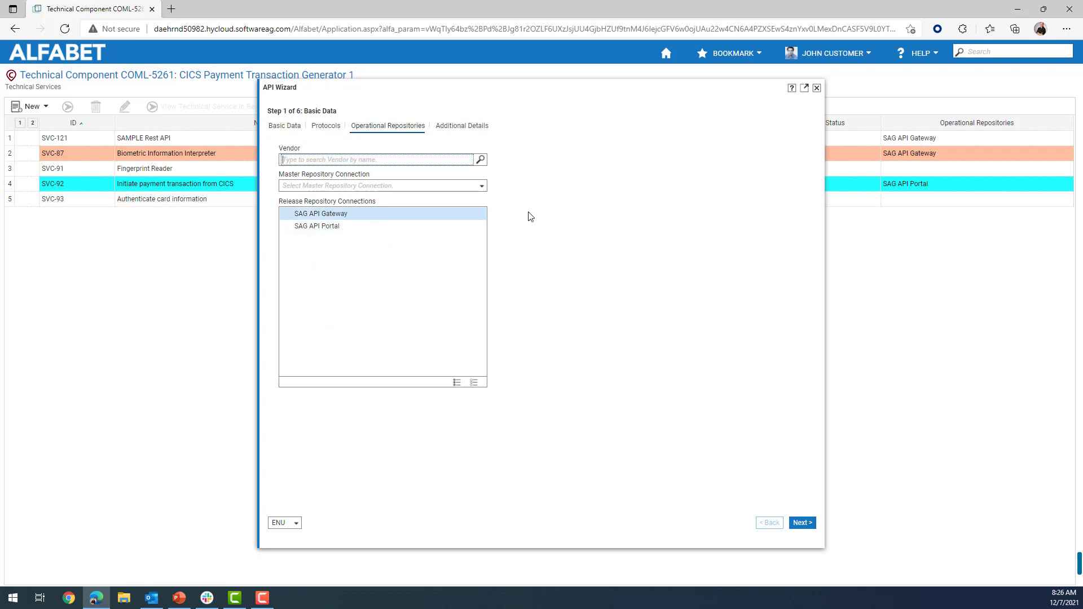
click(481, 186)
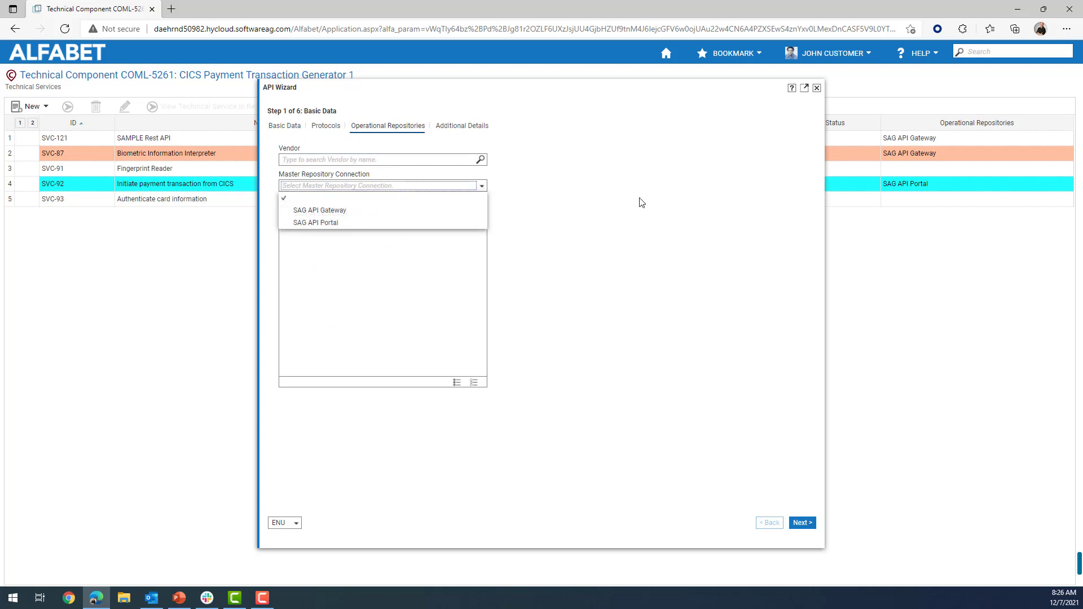
click(395, 211)
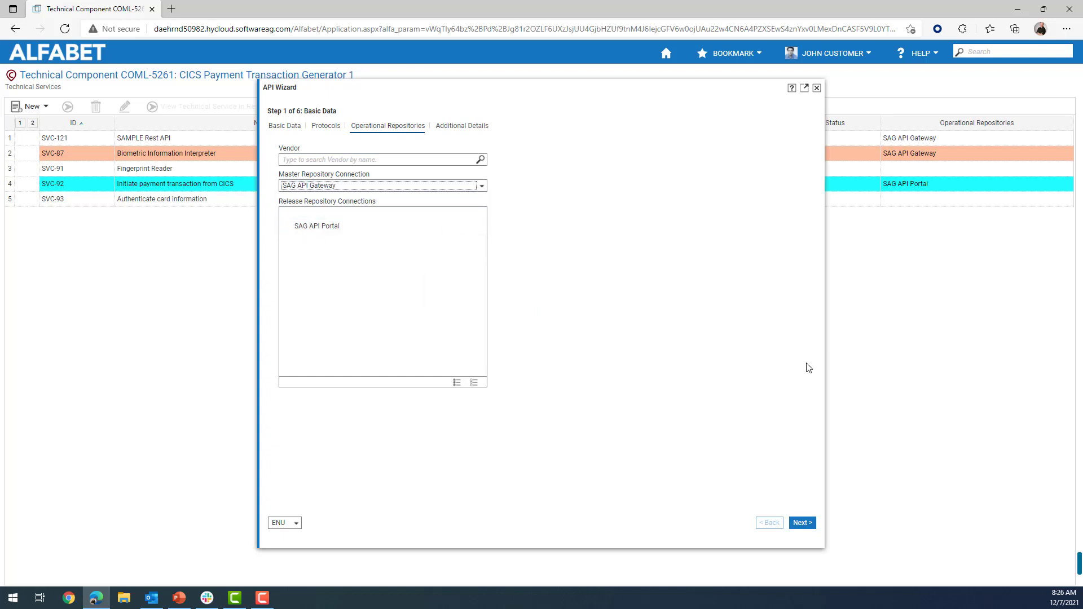
click(802, 523)
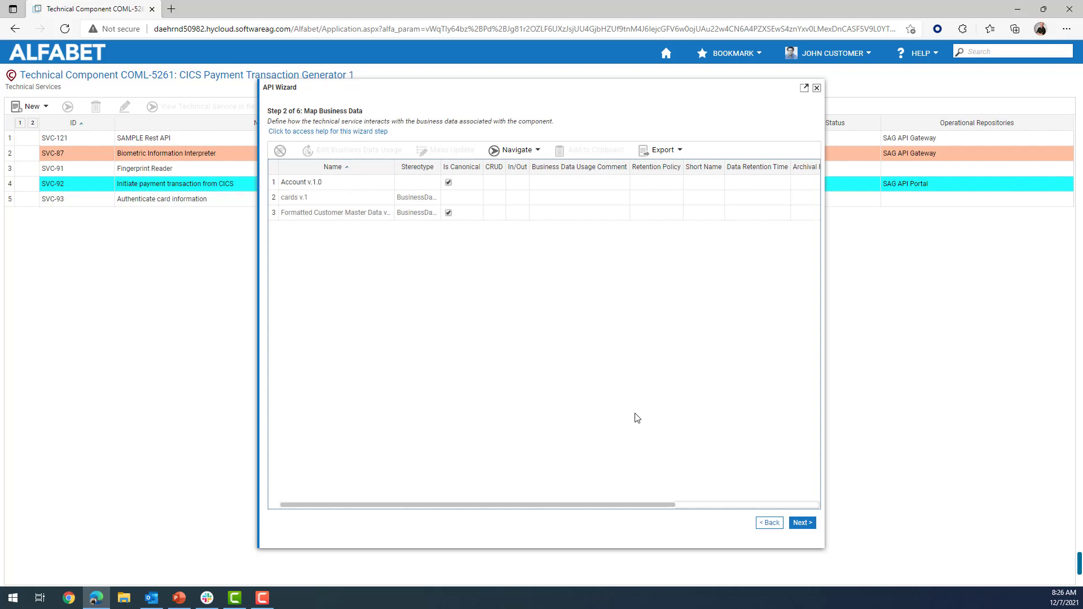
Map Account v.1.0 to the API with Create and Update (CU) access.
click(333, 186)
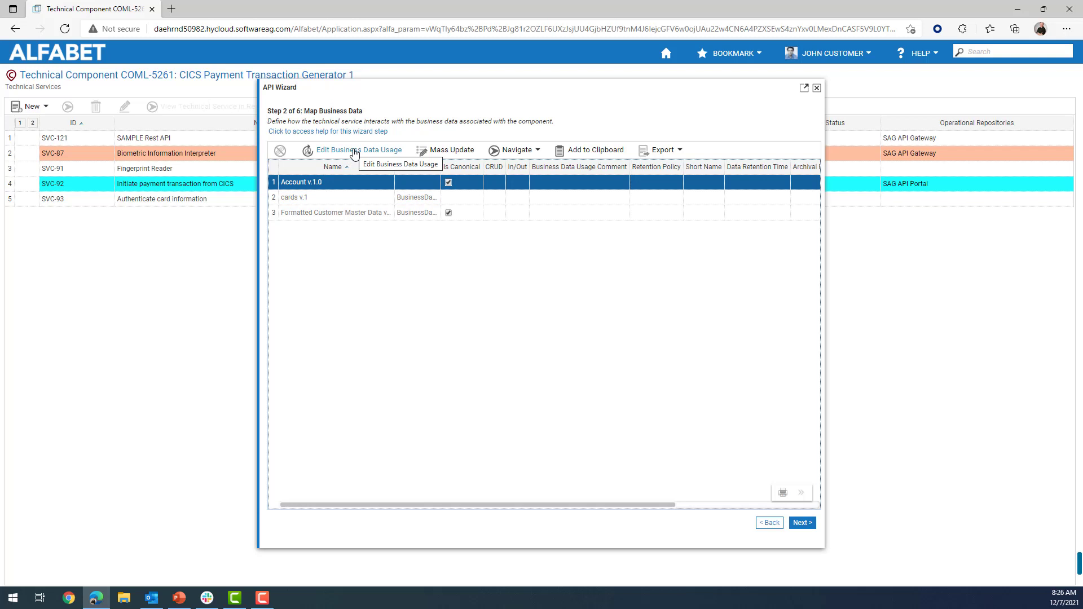
click(354, 152)
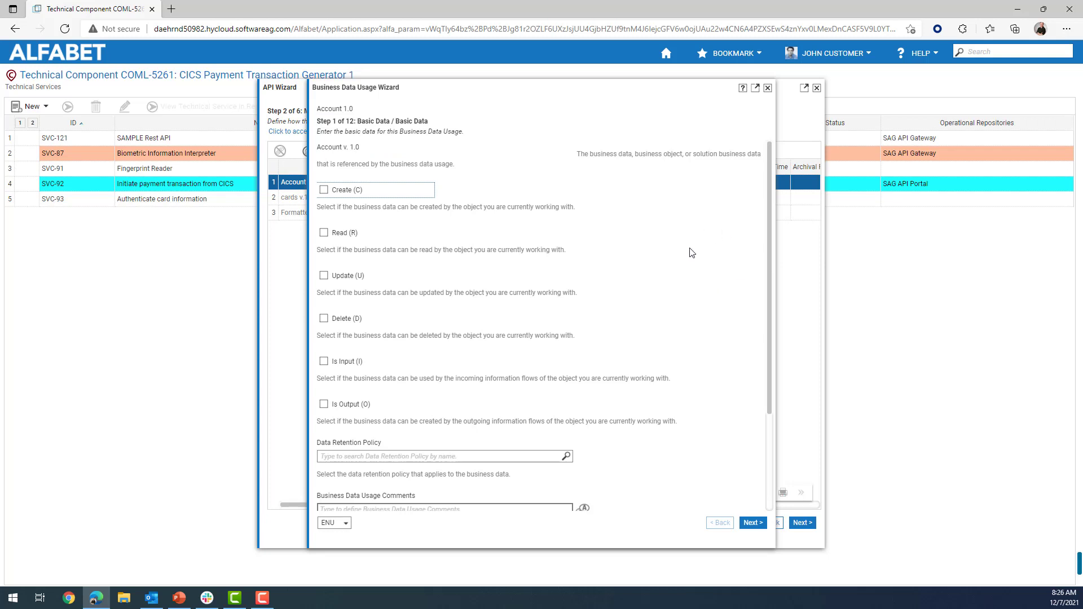
click(324, 191)
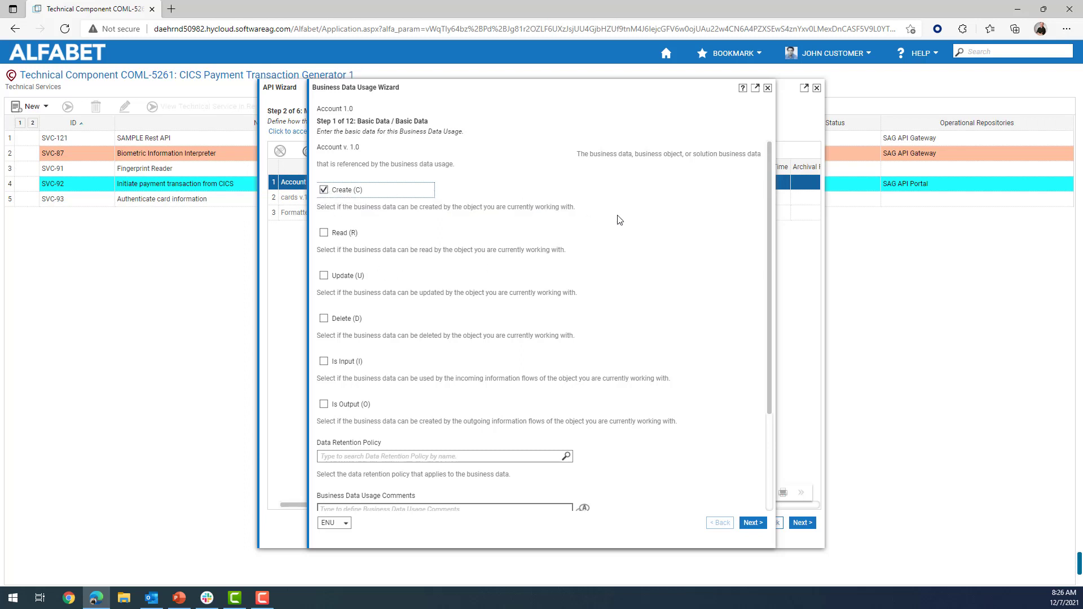
click(324, 277)
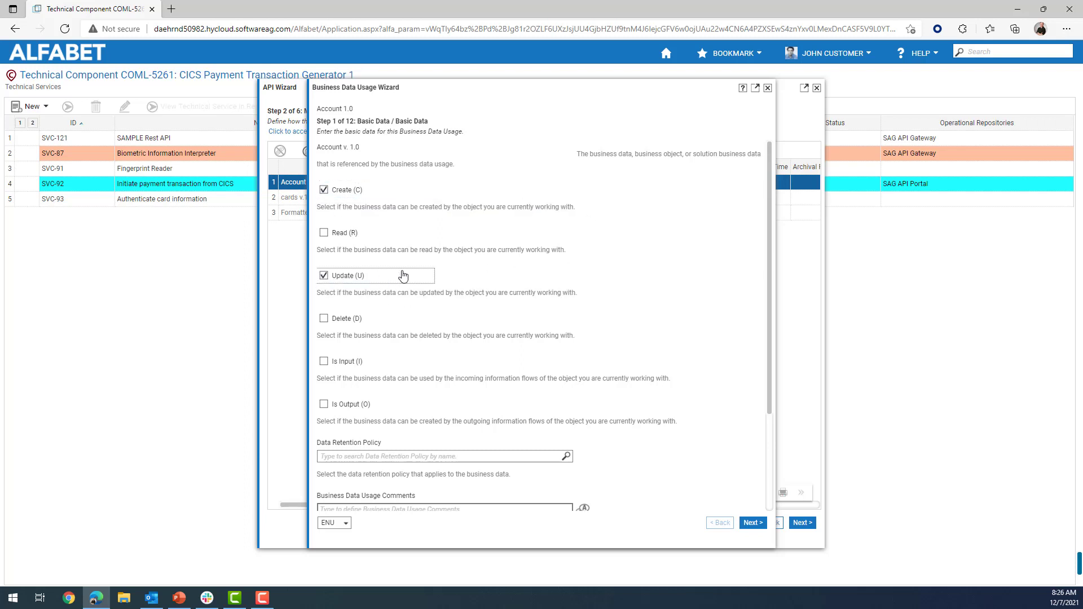
click(752, 523)
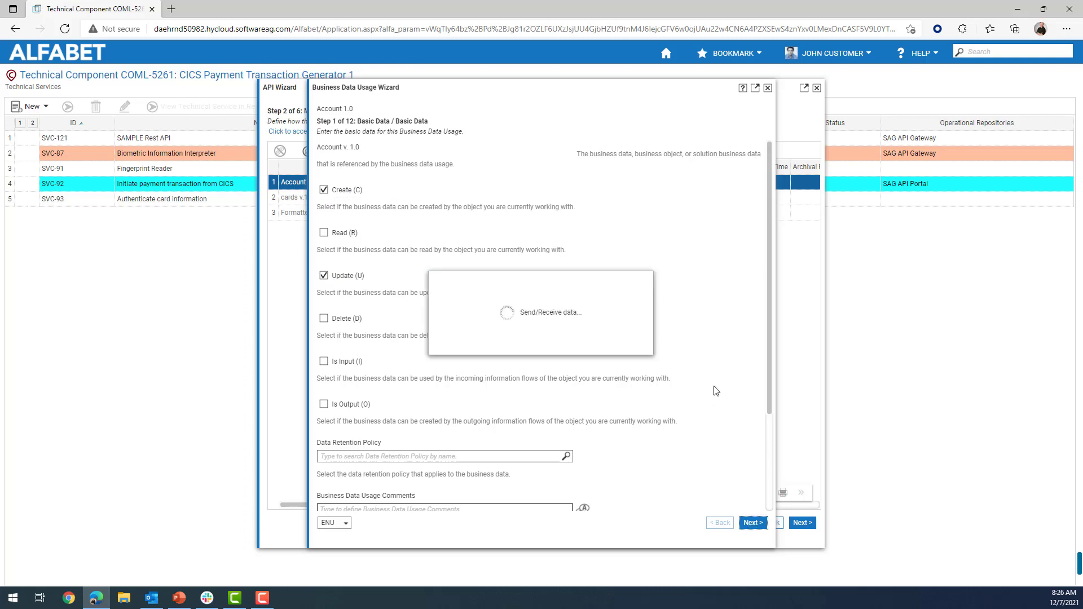
click(767, 88)
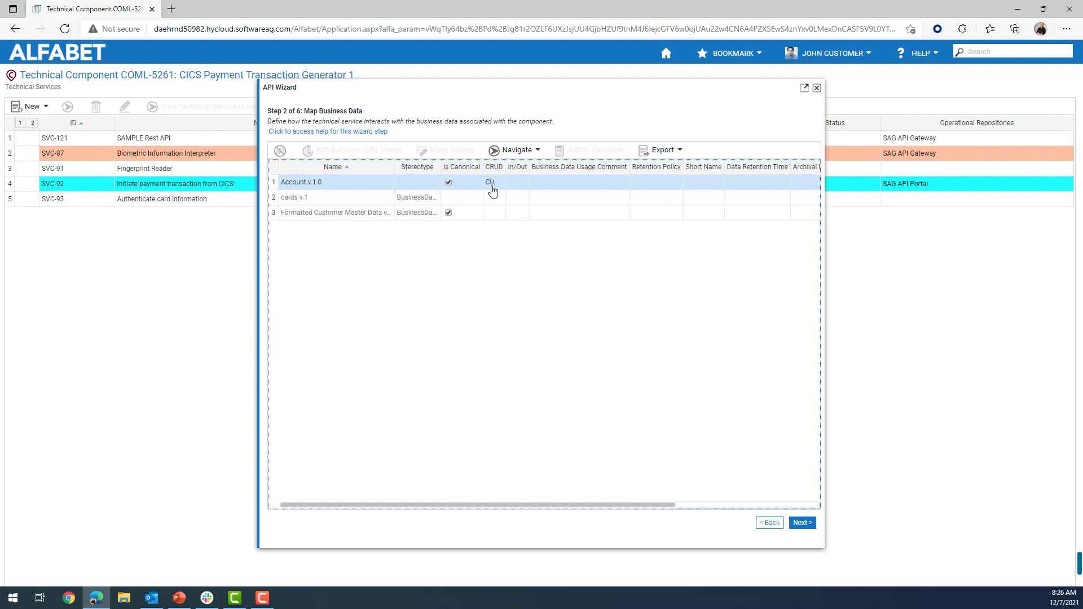
Close the API Wizard so SVC-132 EXAMPLE REST API appears in Technical Services.
click(816, 88)
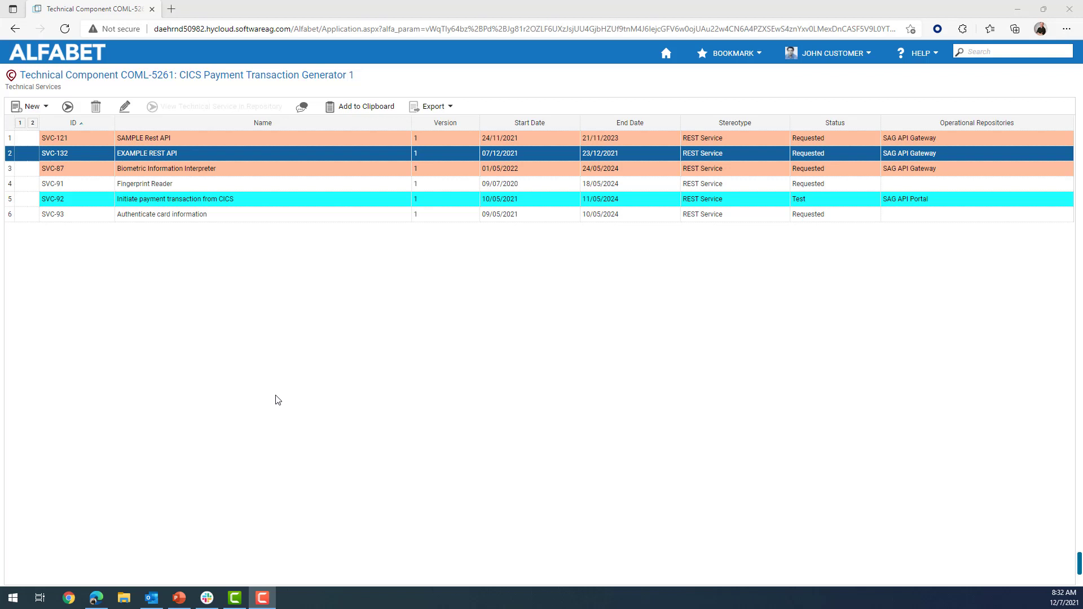
Export EXAMPLE REST API (SVC-132) to the operational repository and close the success notice.
click(45, 108)
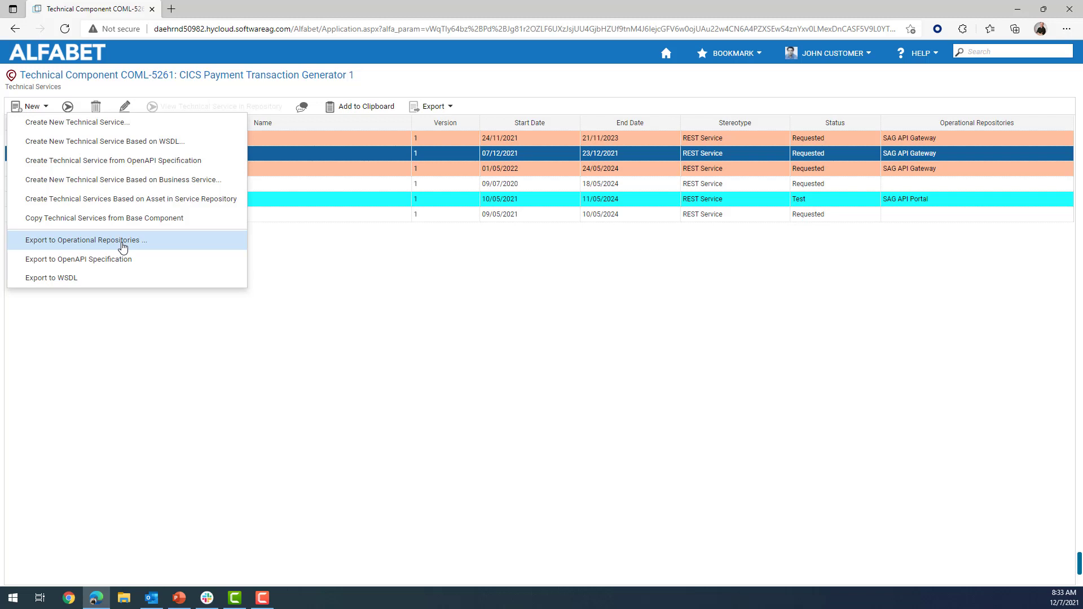
click(123, 248)
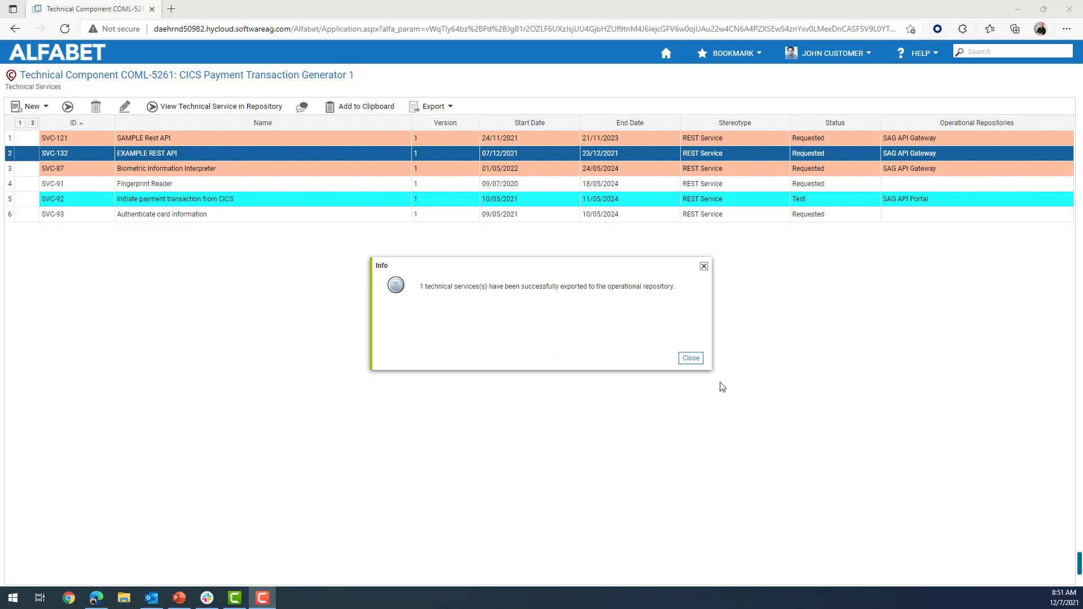
click(693, 360)
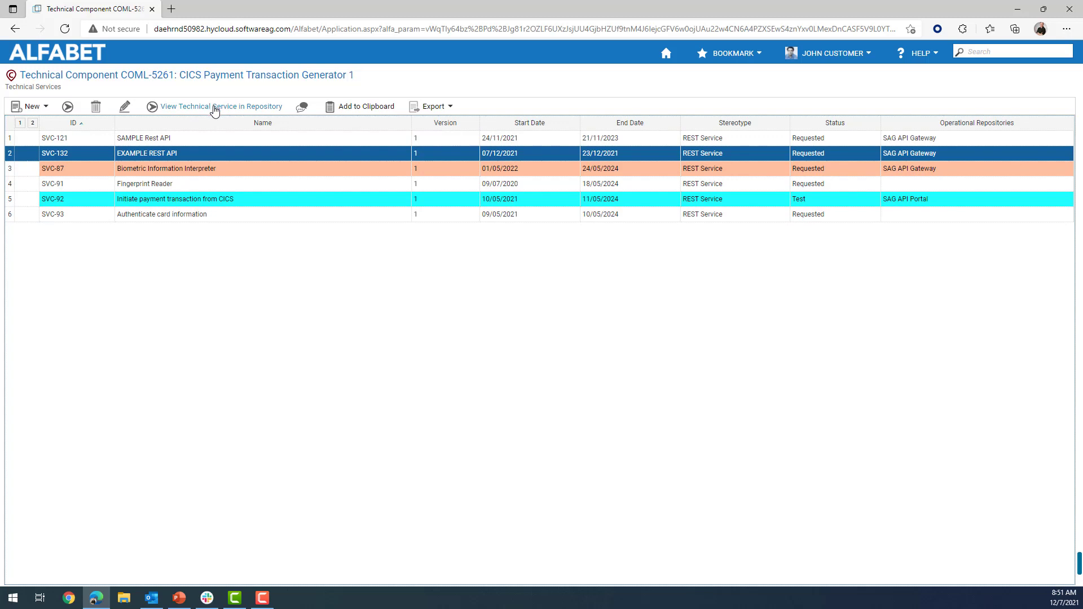
View the service in its repository and log in to API Gateway with the administrator credentials.
click(215, 107)
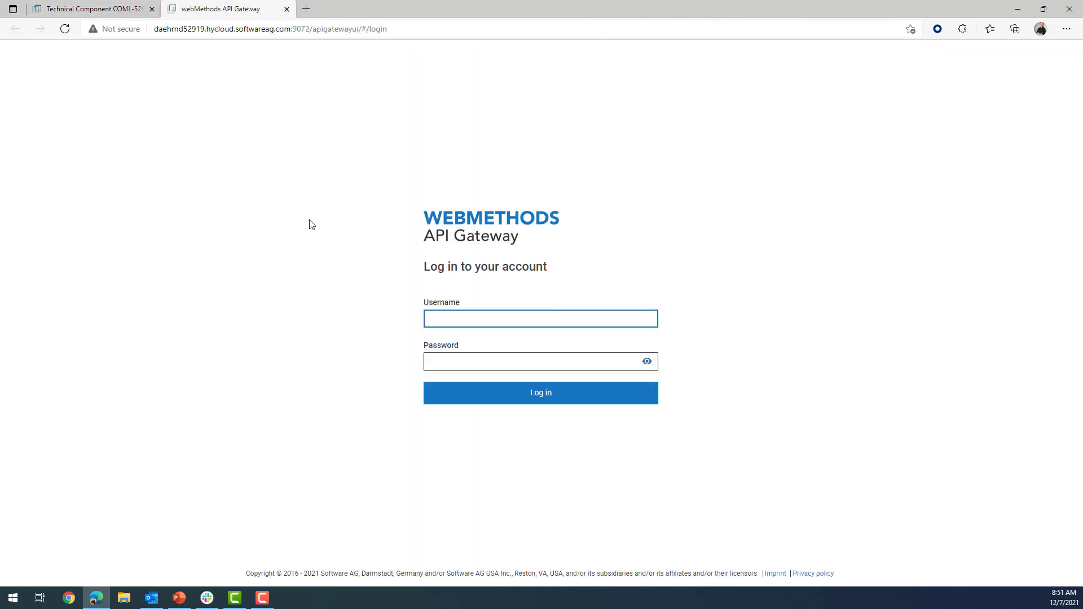
text(Administrator)
key(Tab)
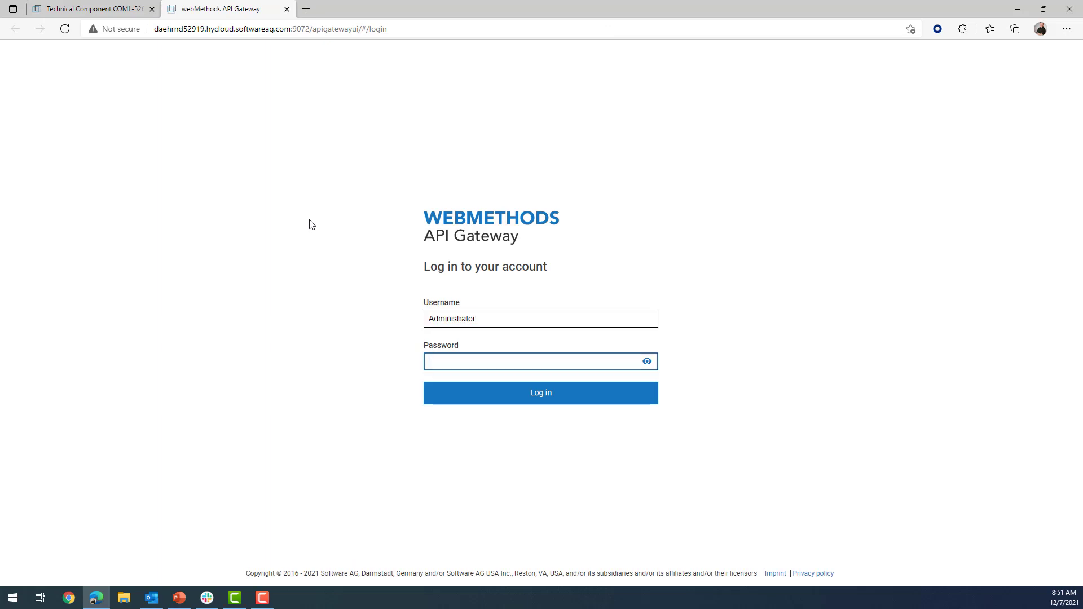
text(manage)
key(Return)
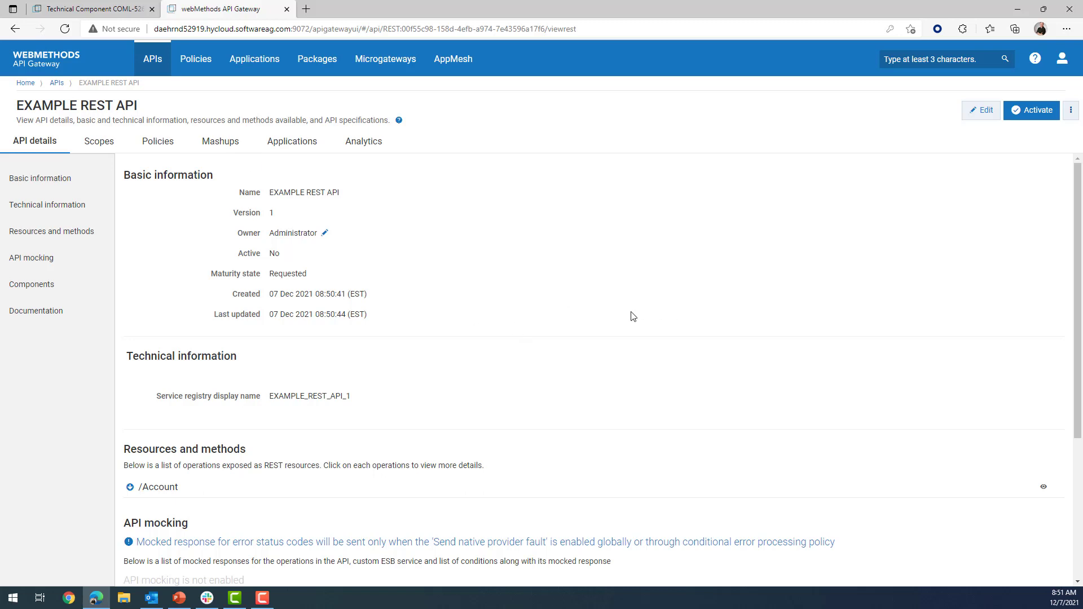
Expand /Account and scroll to the PUT updateAccount and POST createAccount operations.
click(168, 489)
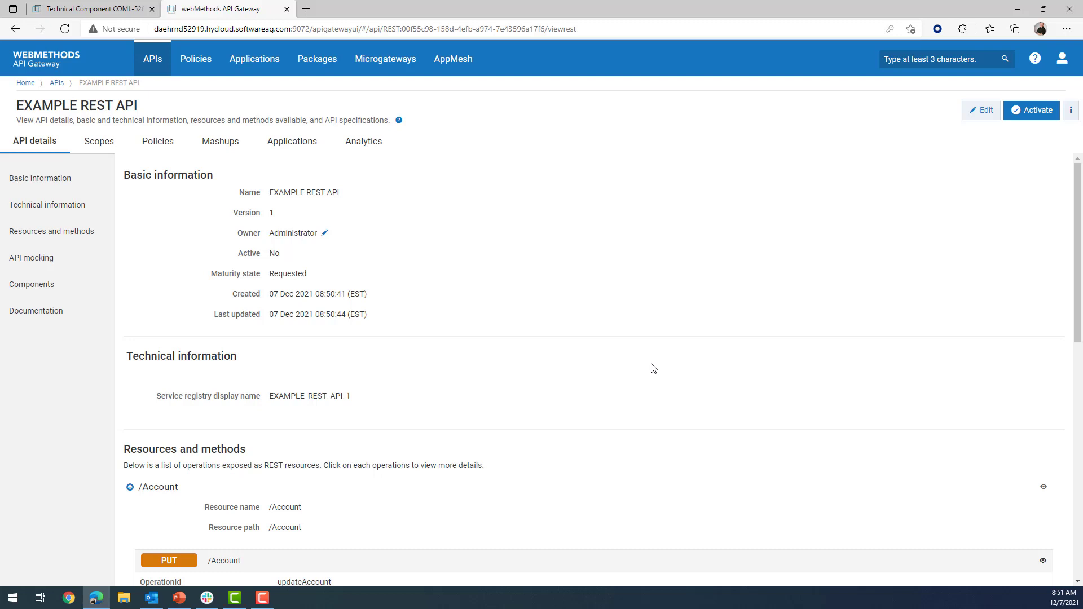
scroll(651, 369, down, 2)
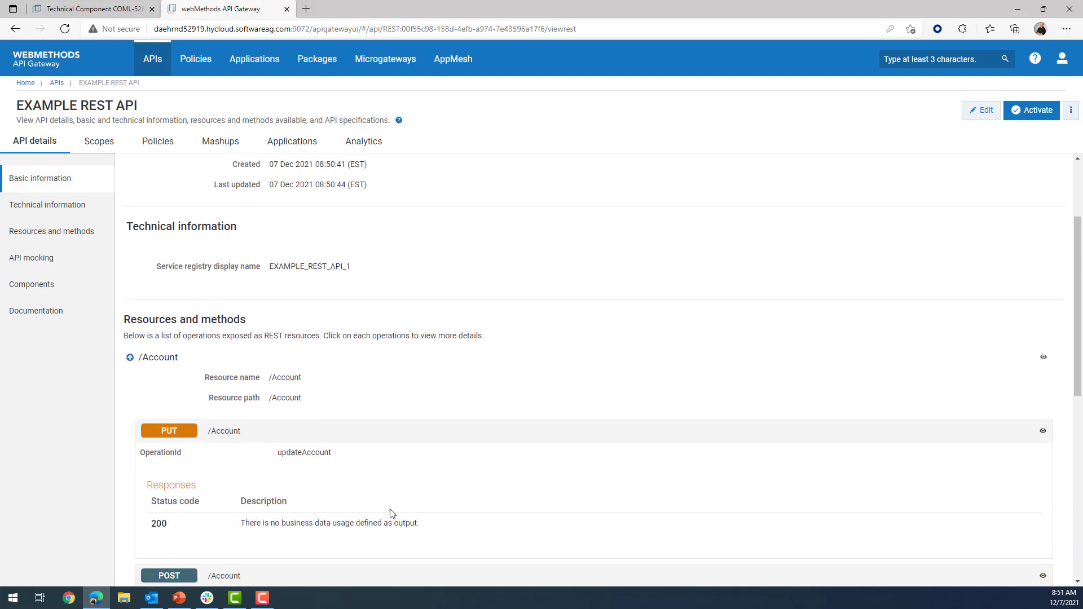
scroll(657, 375, down, 1)
scroll(657, 374, down, 1)
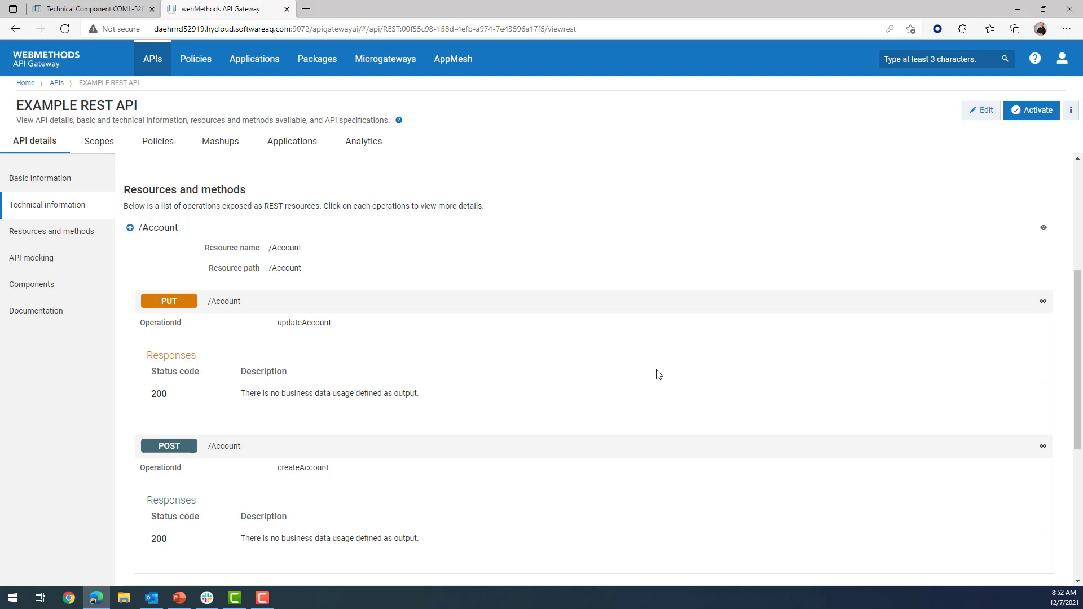
Close the gateway tab and open the Object Profile of Biometric Information Interpreter (SVC-87).
click(287, 9)
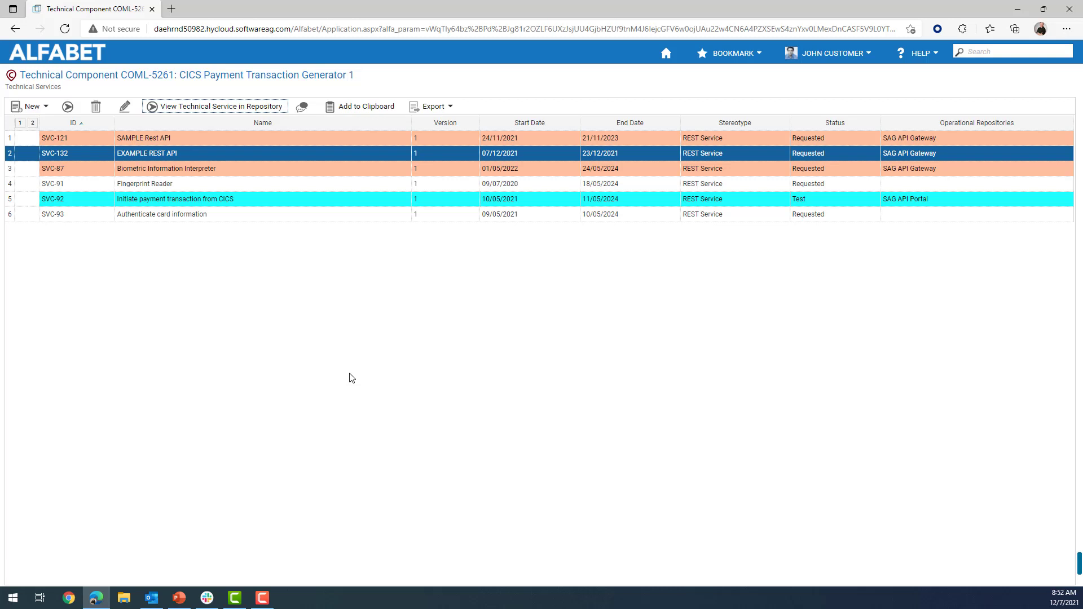
click(202, 170)
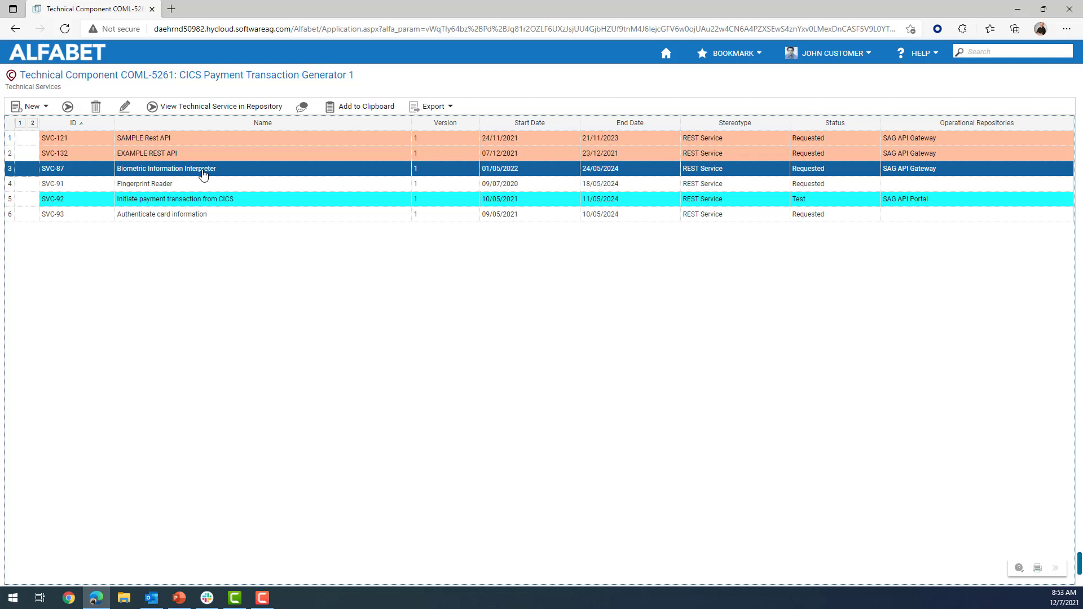
double_click(203, 175)
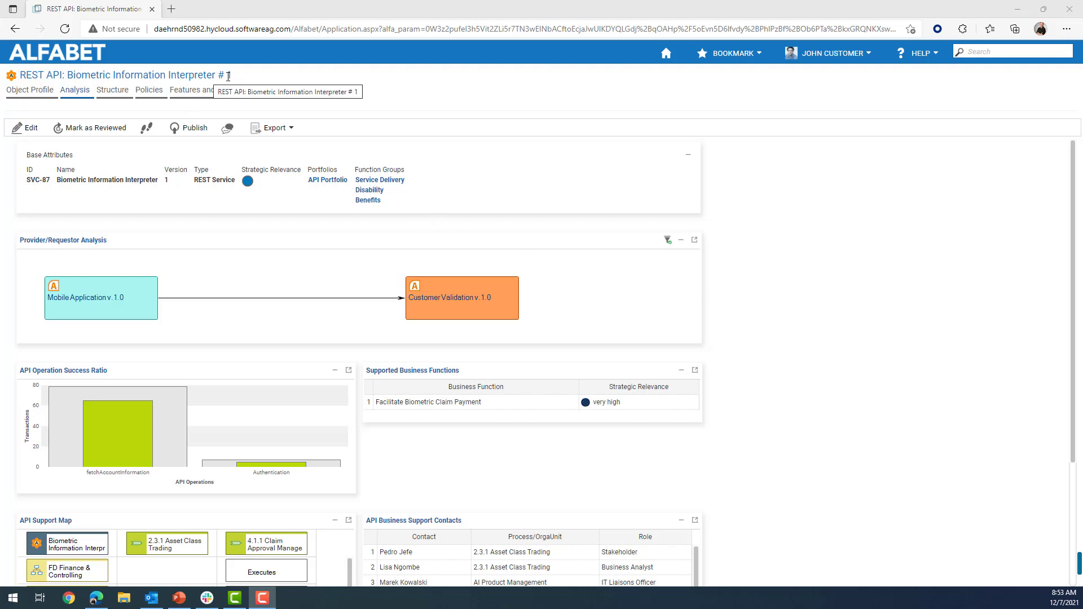
click(25, 94)
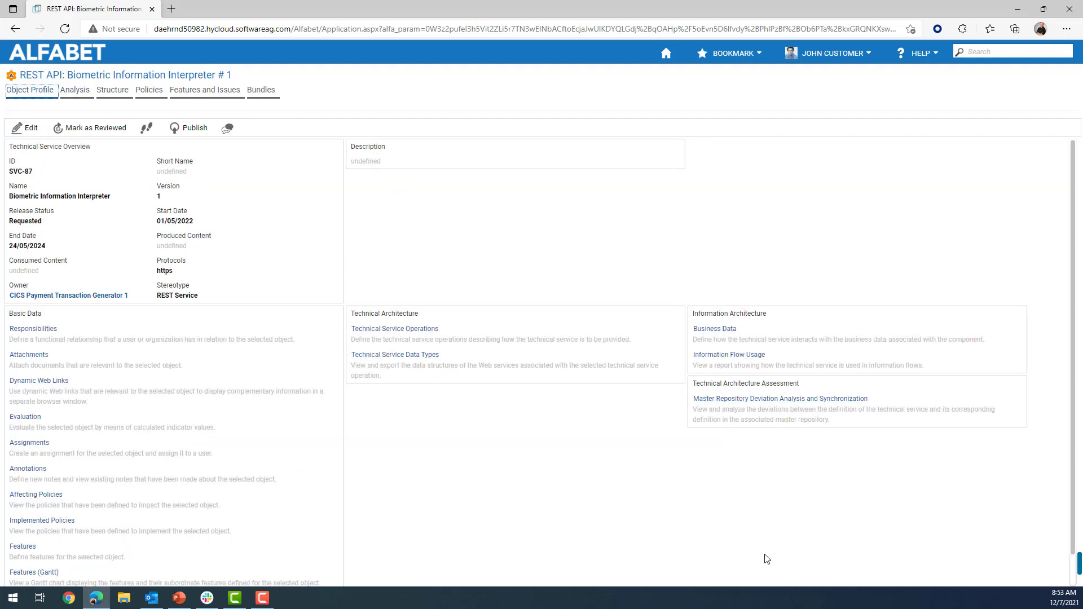
Show the deviation analysis expanded to level 3, then review and close the icon legend.
click(775, 402)
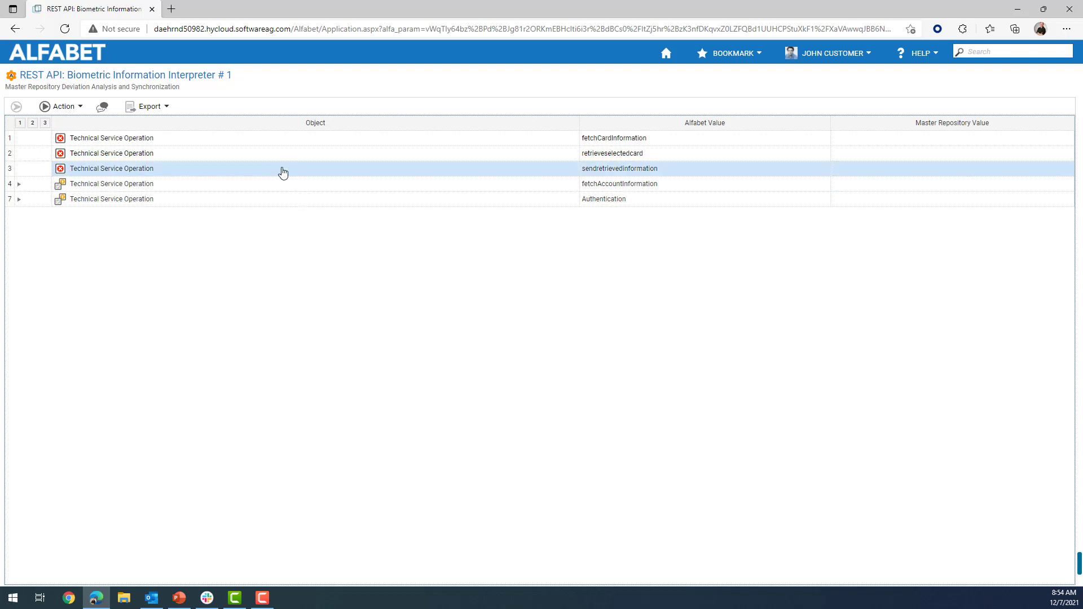
click(45, 122)
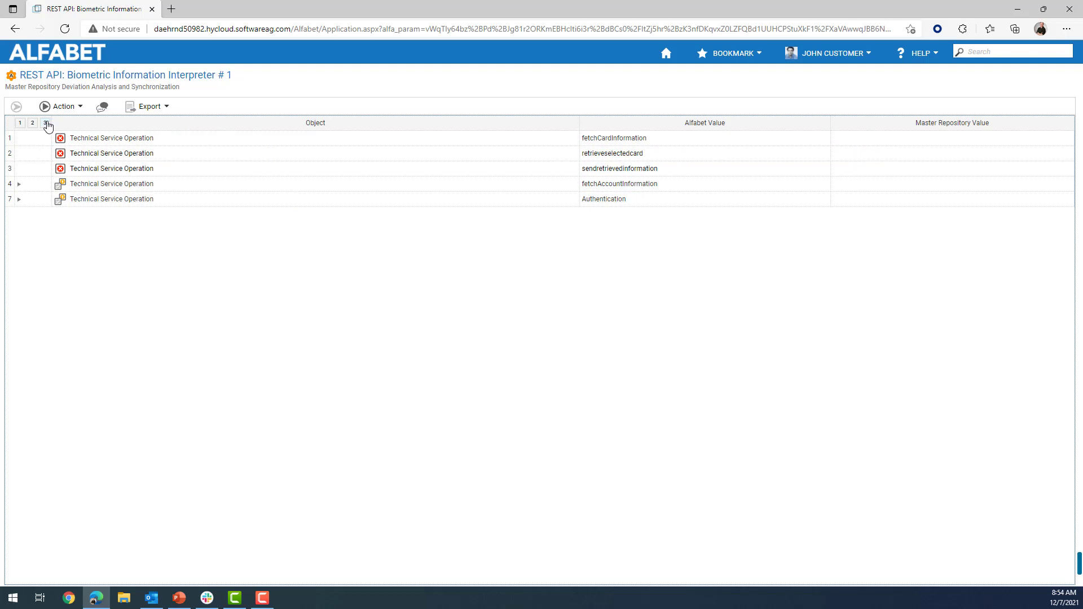
click(146, 141)
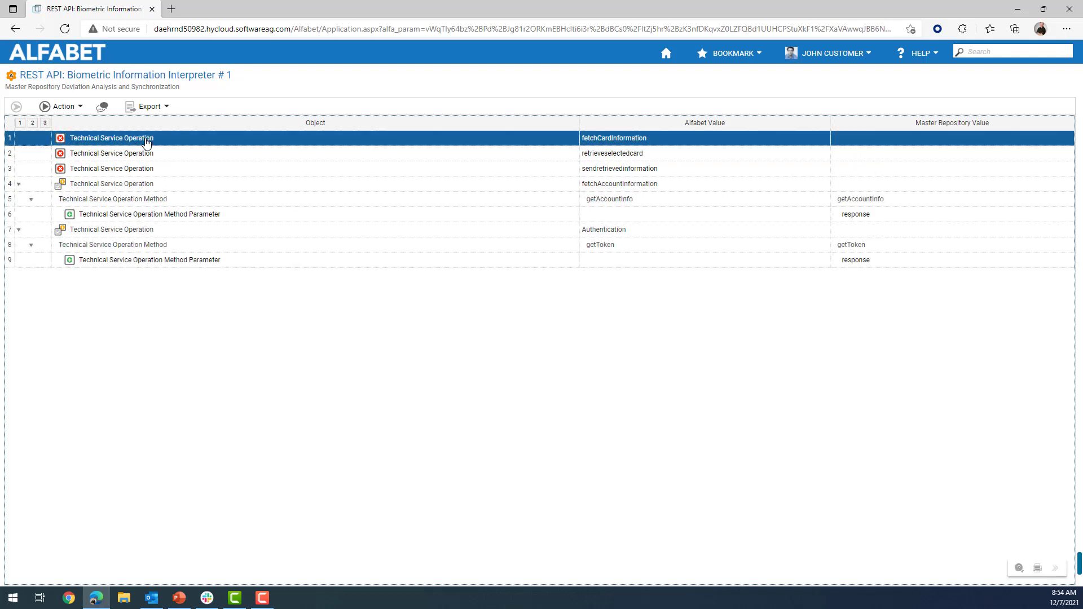
click(1018, 569)
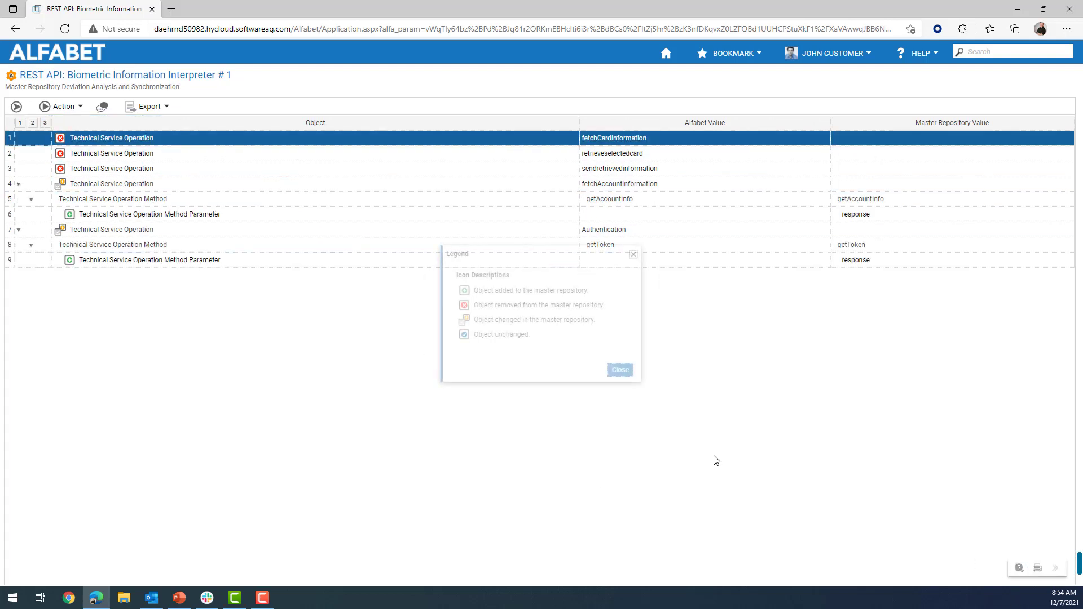
drag(537, 258, 525, 296)
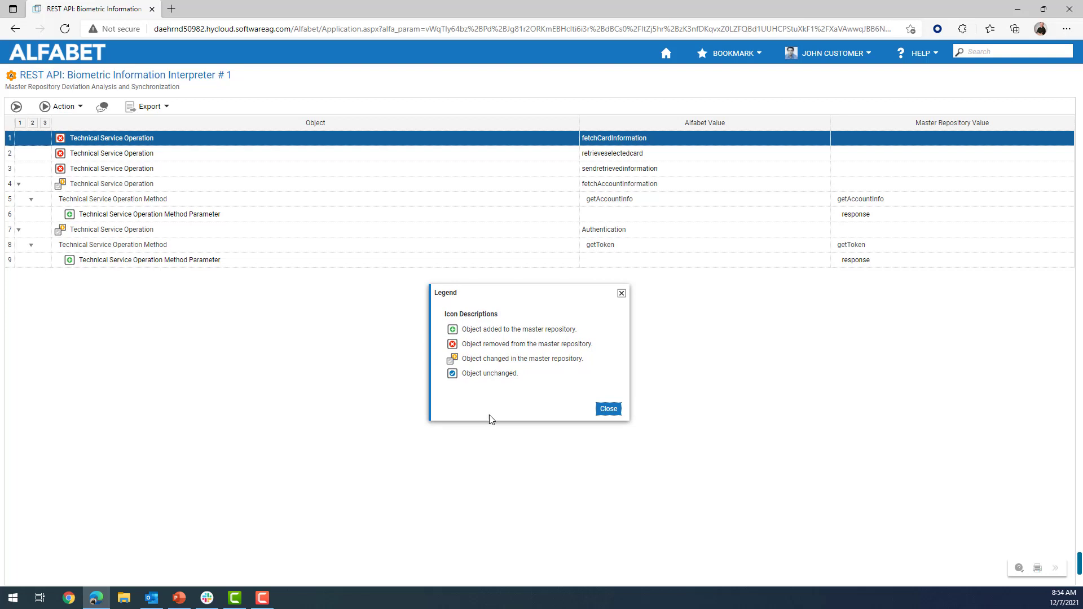
click(606, 410)
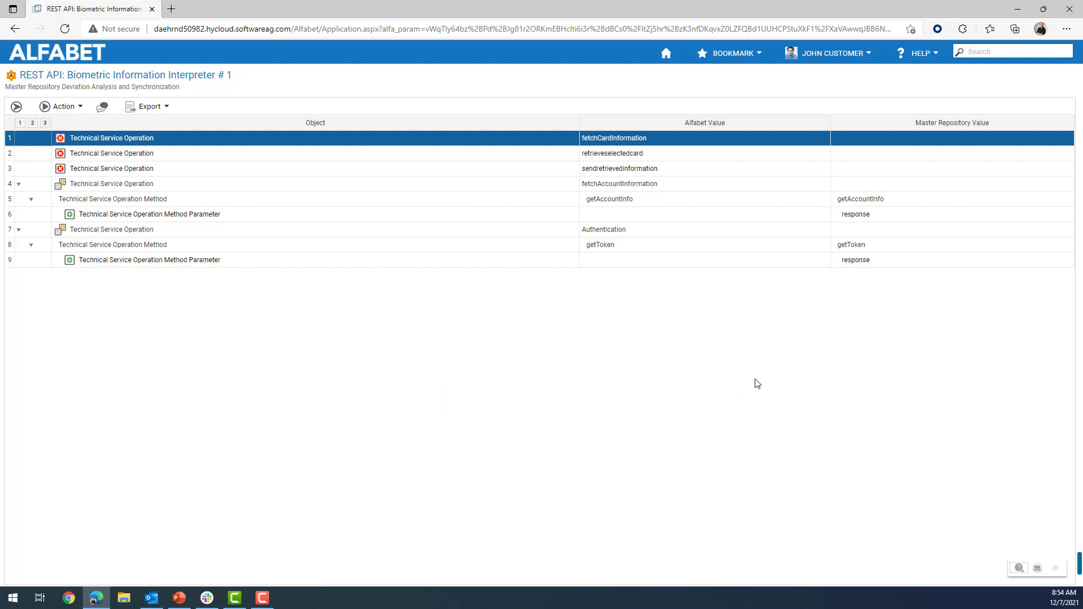
click(78, 111)
Open the API Management storyboard from Bookmarks to display the Strategy to API diagram.
click(742, 59)
mouse_move(734, 71)
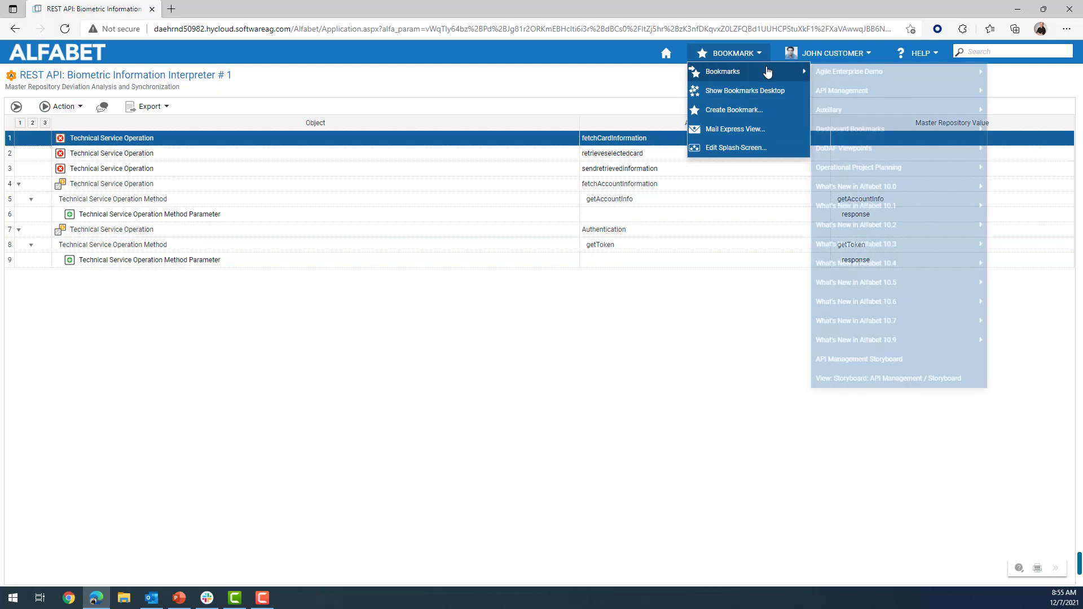
click(852, 377)
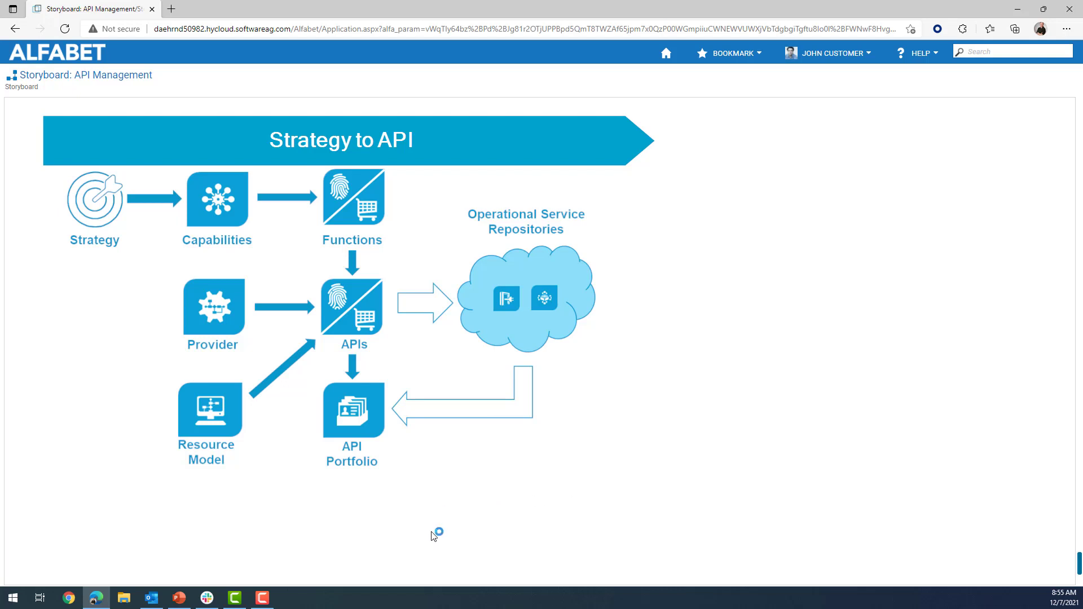
Open the COMG-33 API Portfolio overview and read the Biometric Information Interpreter bubble's tooltip.
click(354, 408)
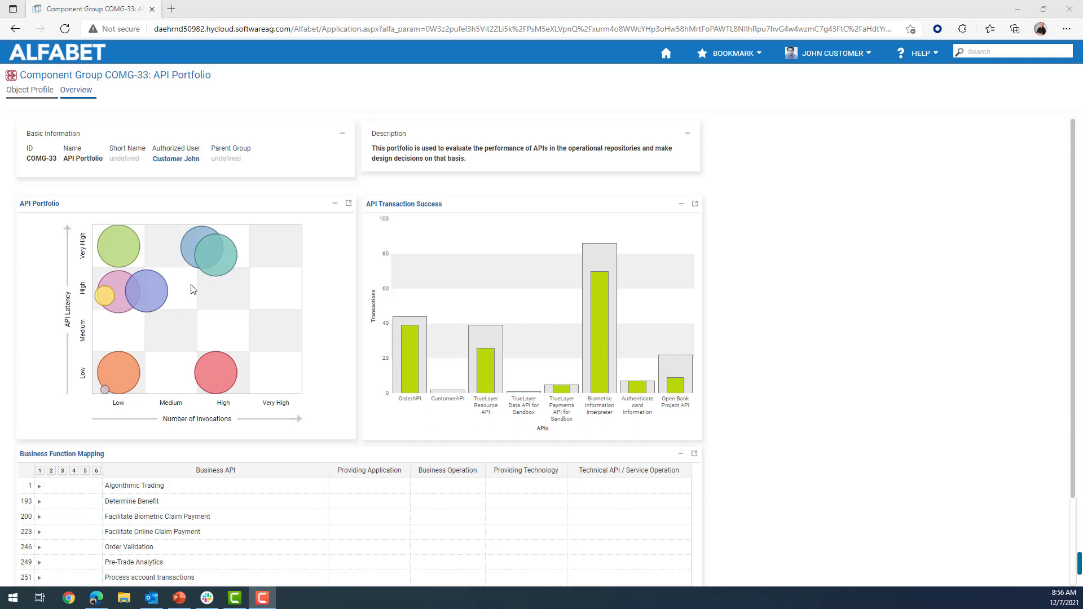
mouse_move(210, 247)
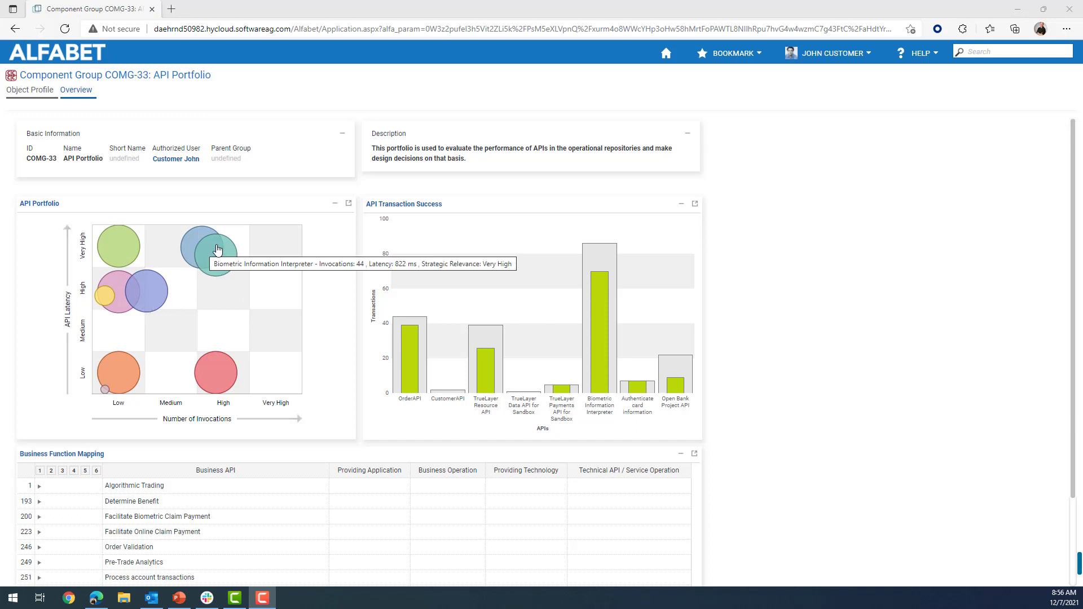